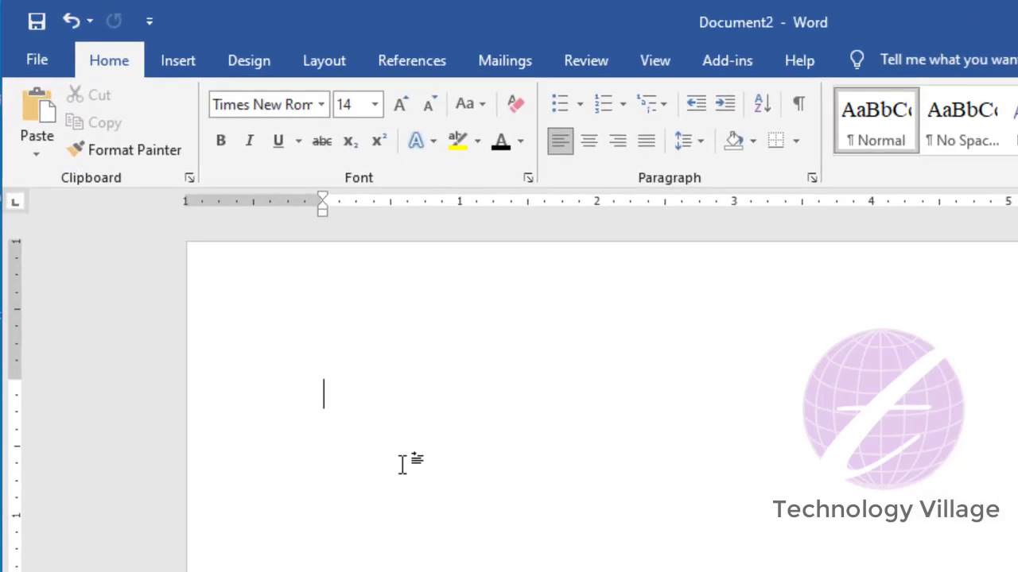
- Insert a new Excel Spreadsheet through the Insert tab's Table dropdown
left_click(196, 66)
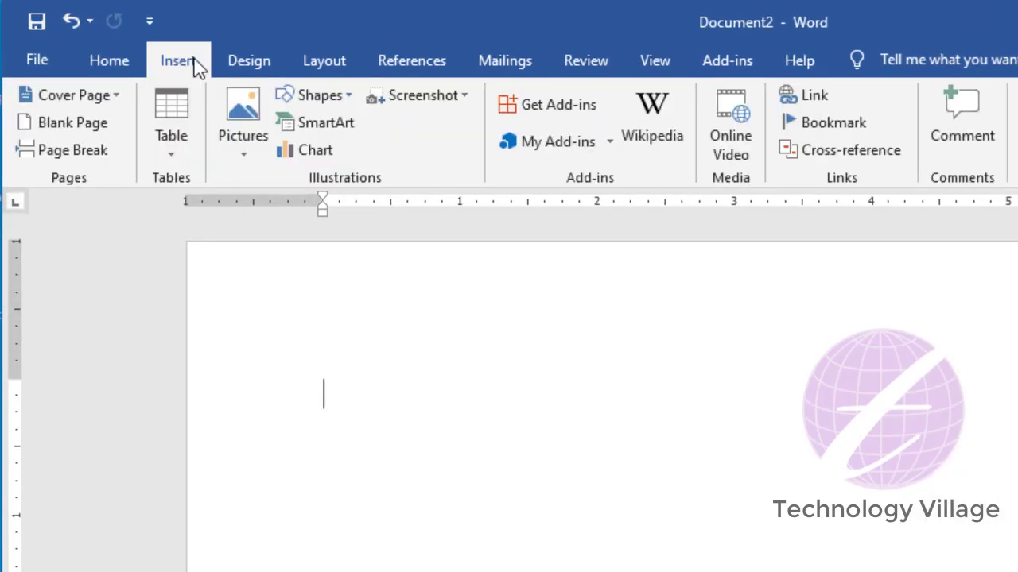
left_click(179, 155)
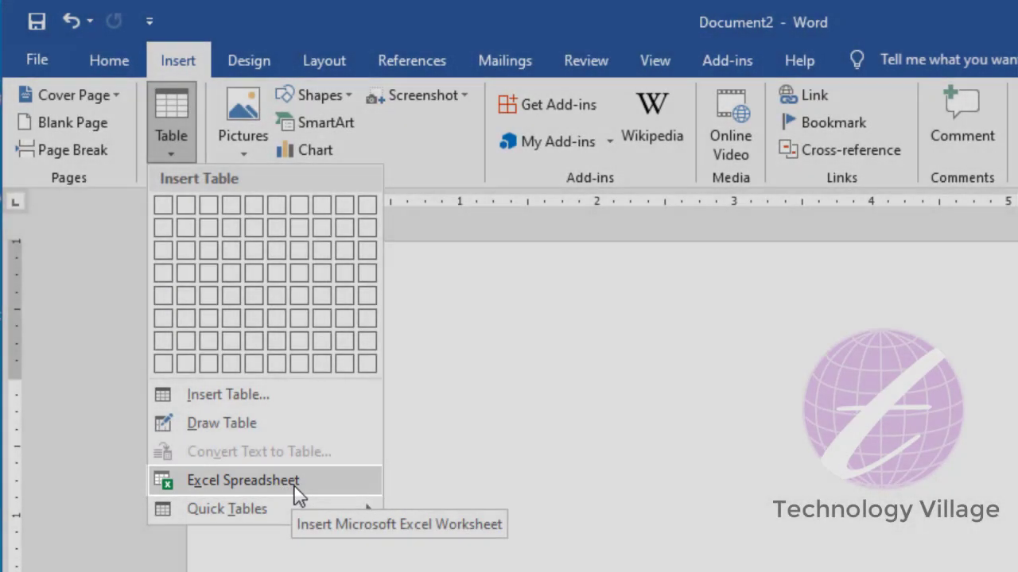
left_click(296, 493)
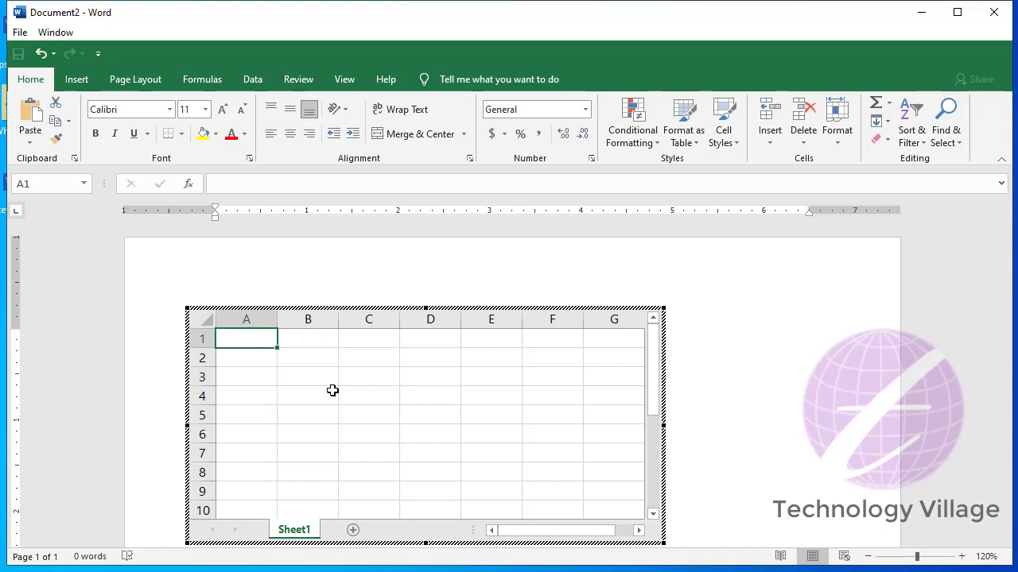
- Enter 2, 3 and 2 into cells A1, B1 and C1 of the embedded sheet
type("2")
key("Tab")
key("Tab")
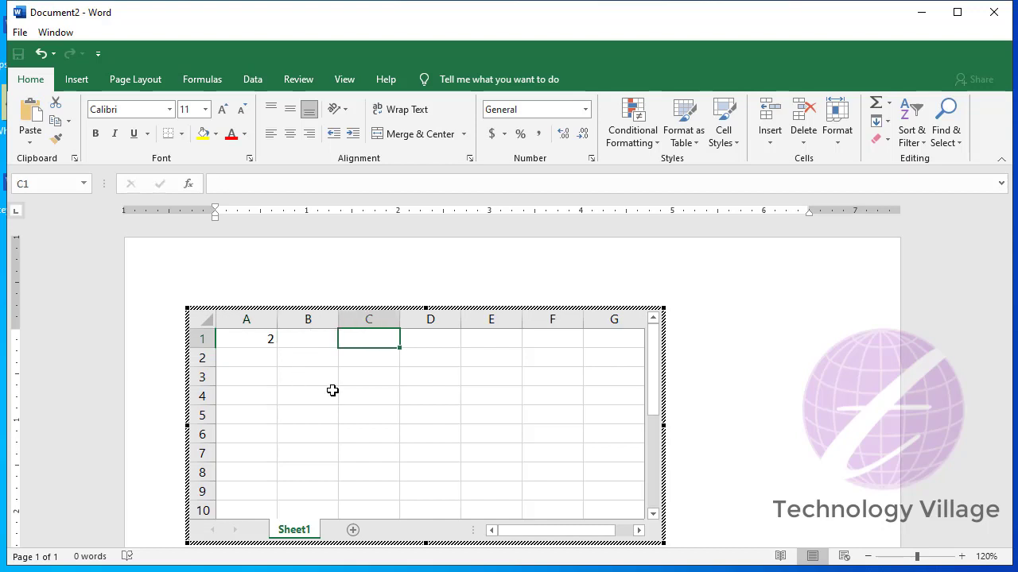
type("2")
key("Tab")
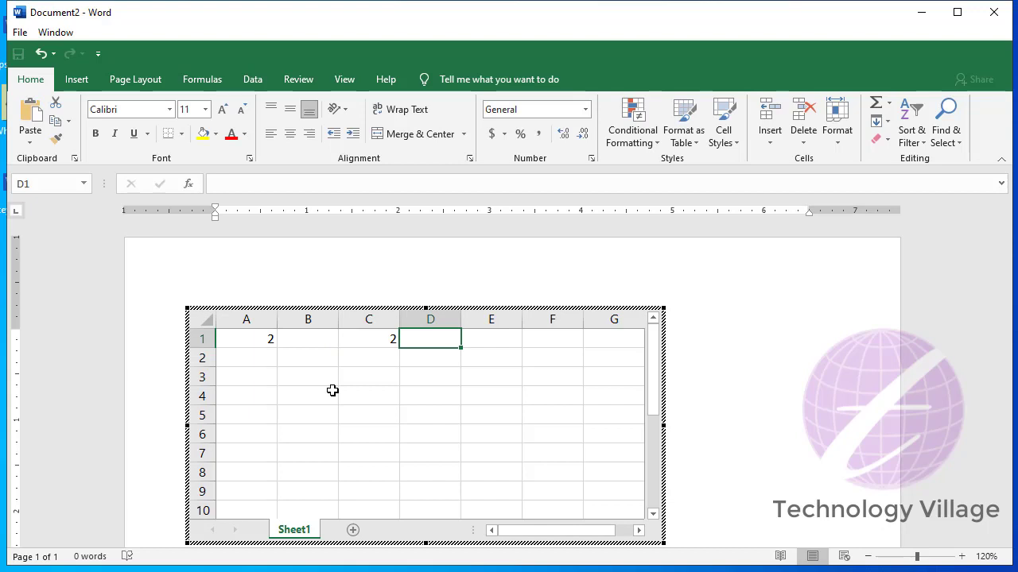
left_click(306, 345)
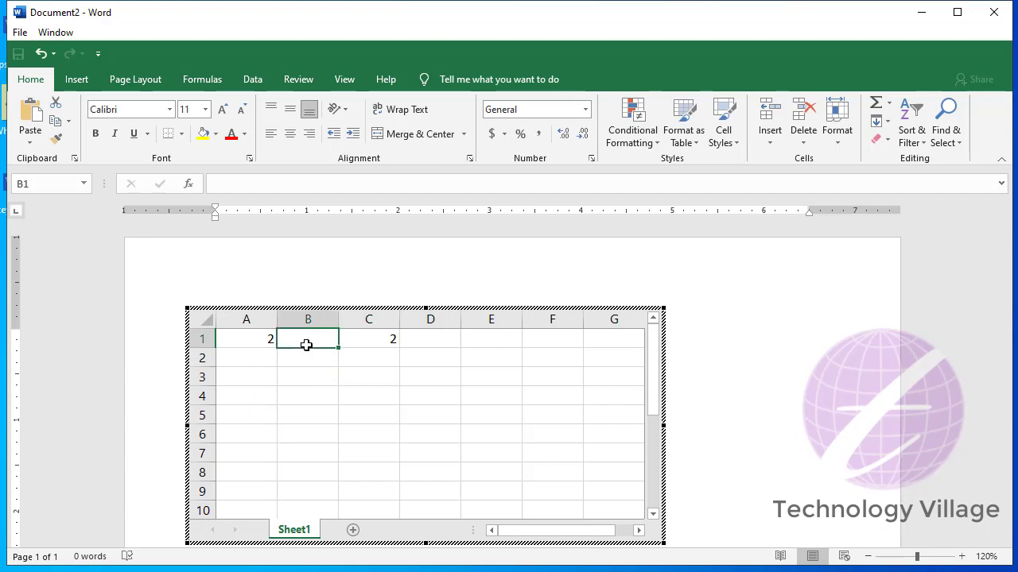
type("3")
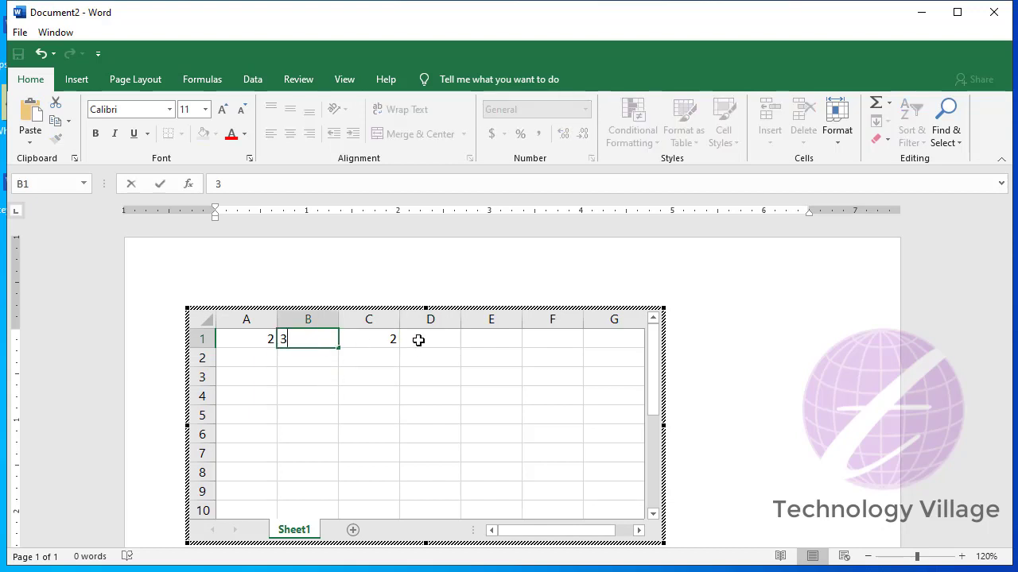
left_click(415, 341)
- AutoSum A1:D1 so D1 holds =SUM(A1:C1), totalling 7
left_click(269, 340)
type("2")
left_click_drag(269, 339, 439, 342)
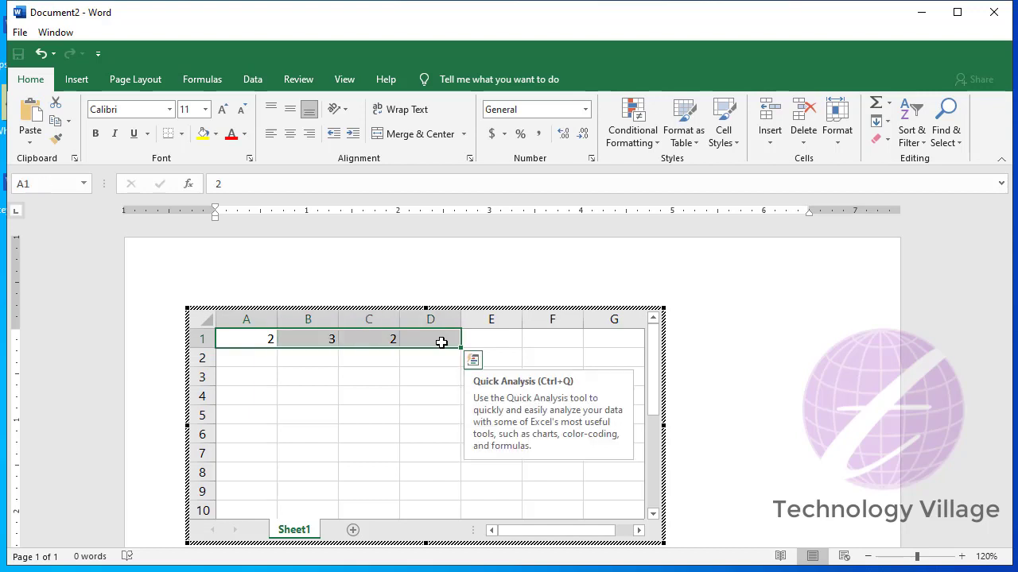
left_click(874, 106)
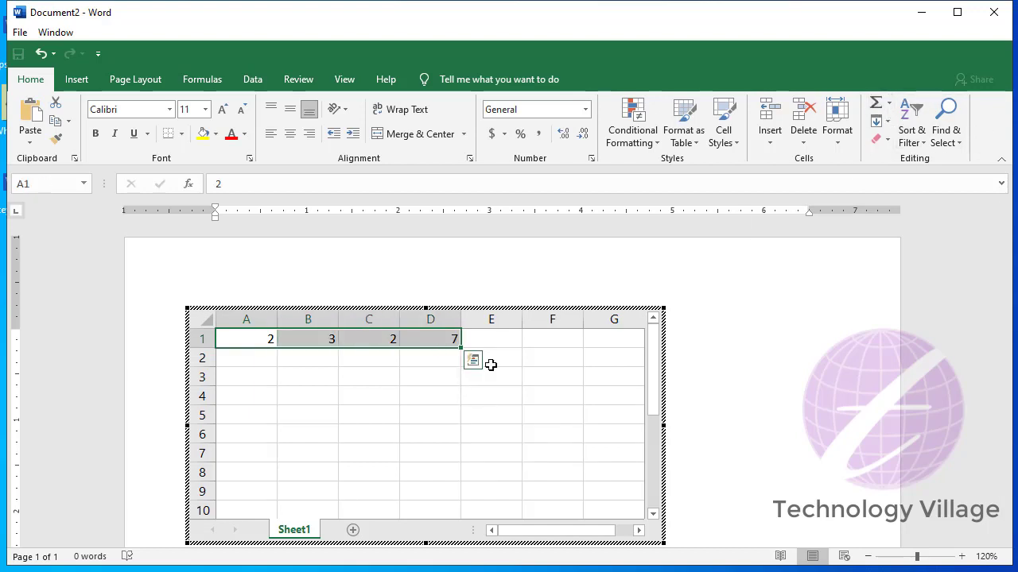
left_click(451, 341)
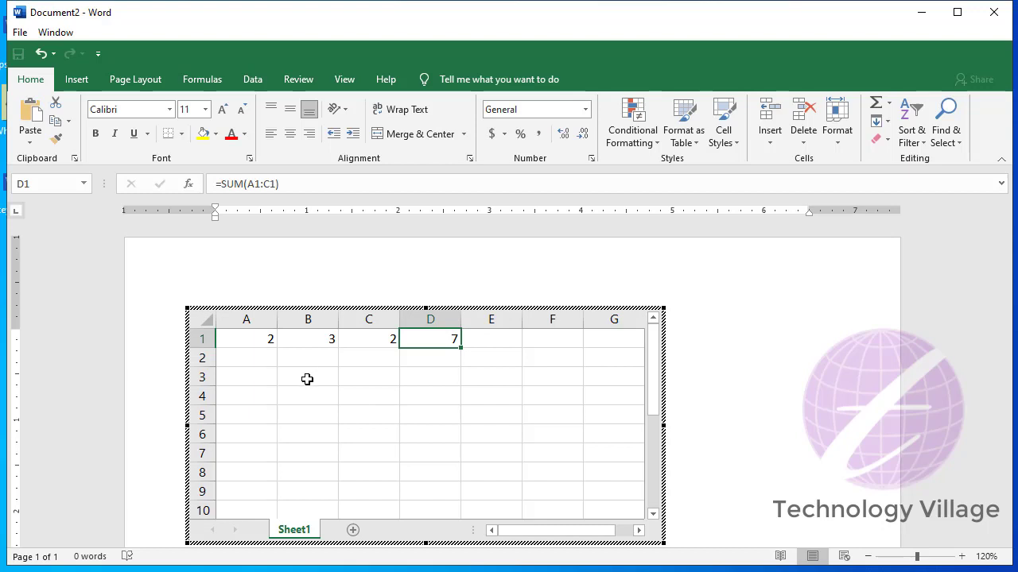
- Apply All Borders to B3:D6, then click outside the sheet to return to Word
left_click_drag(307, 379, 455, 436)
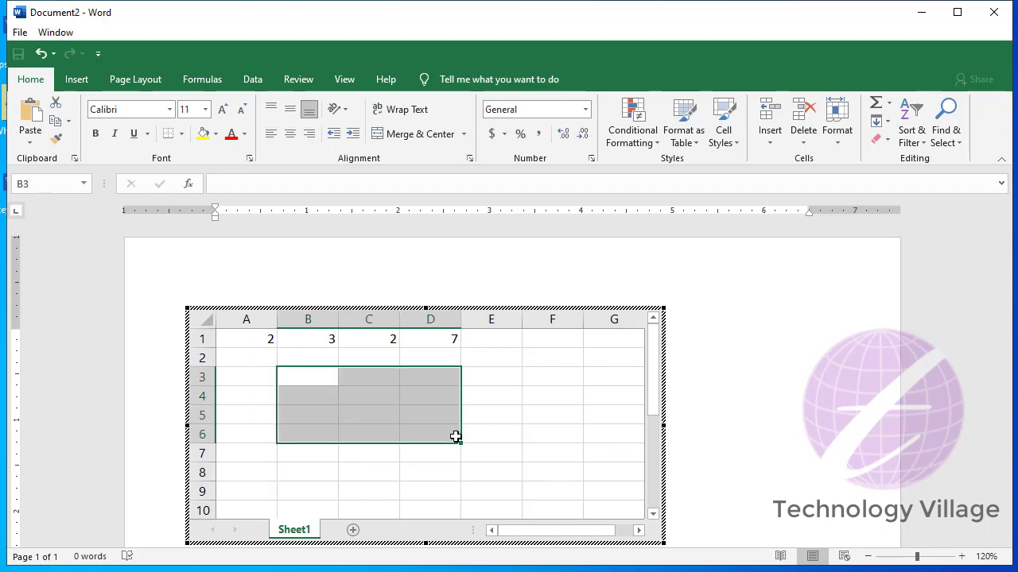
left_click(182, 133)
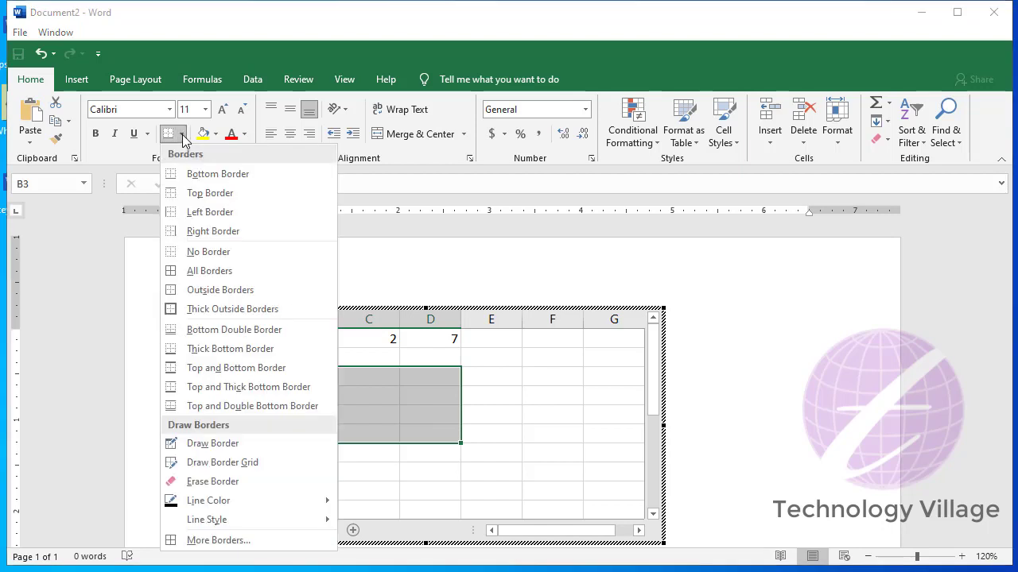
left_click(236, 271)
left_click(511, 422)
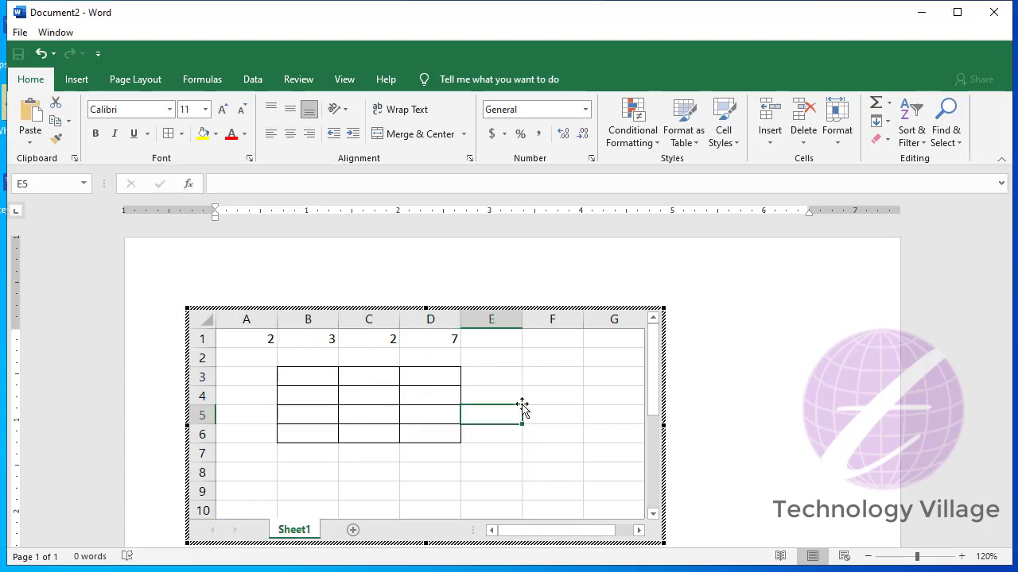
left_click(509, 378)
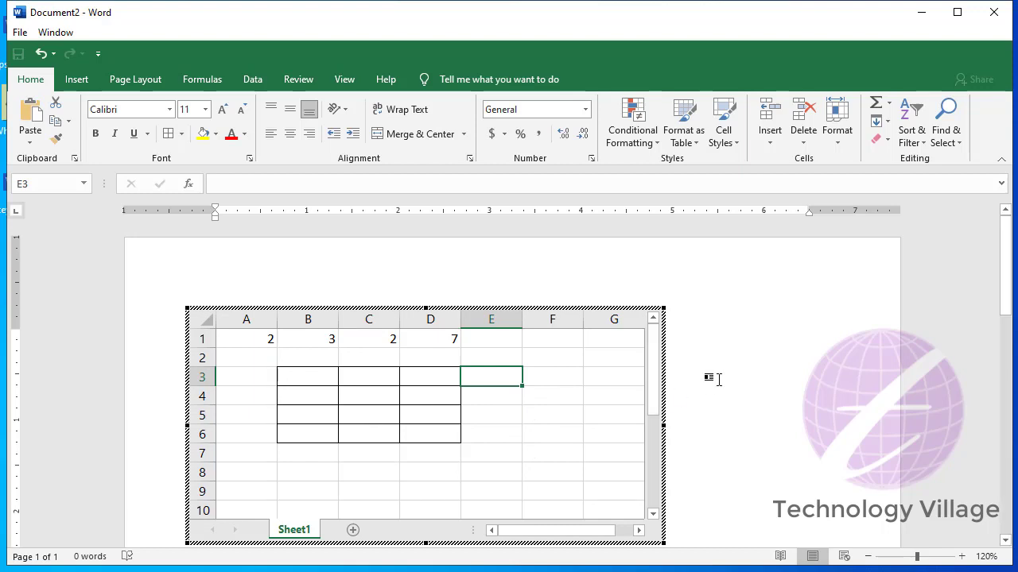
left_click(718, 379)
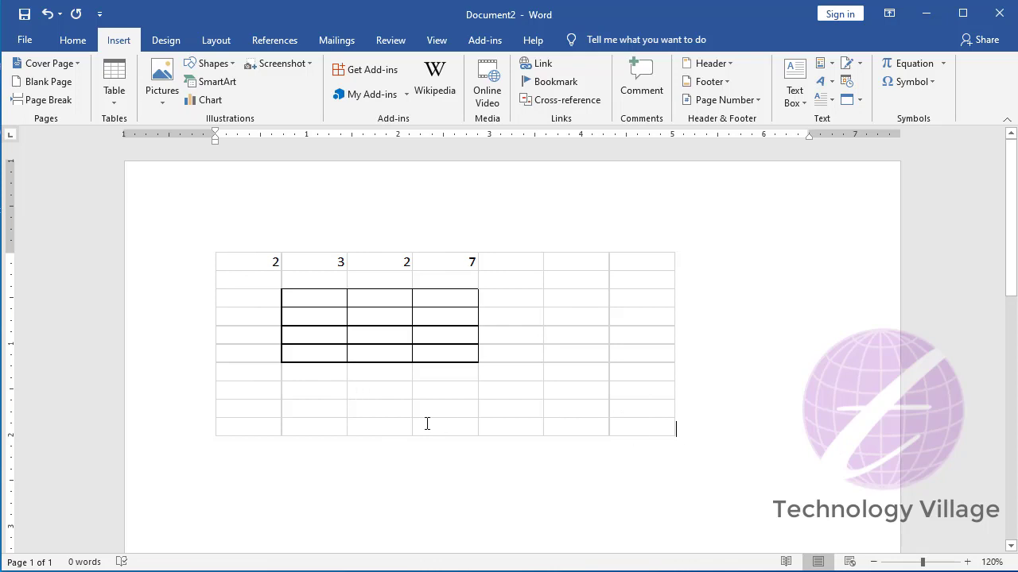
- Double-click the embedded worksheet to edit it in place again
double_click(494, 336)
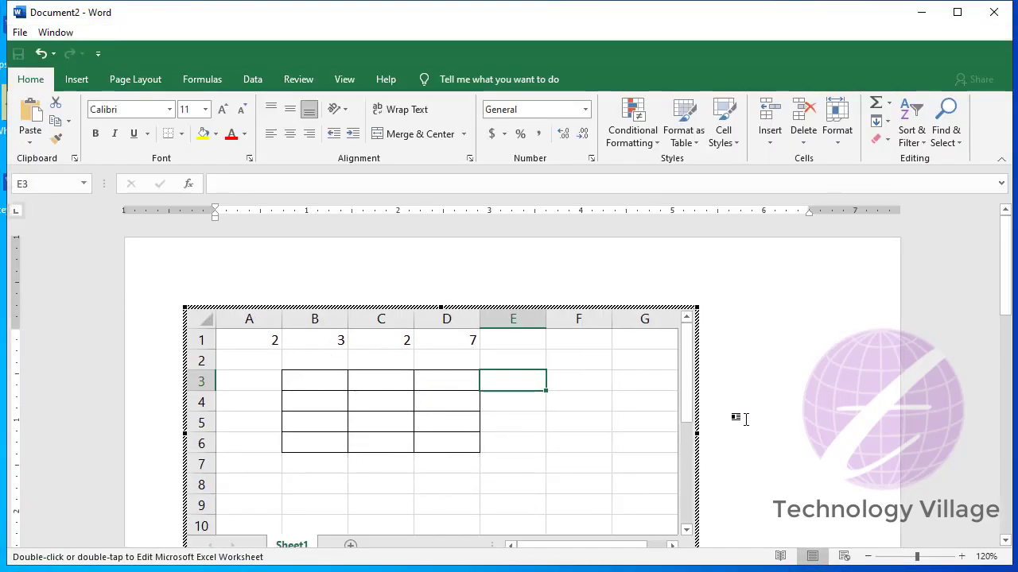
scroll(739, 419, "down", 1)
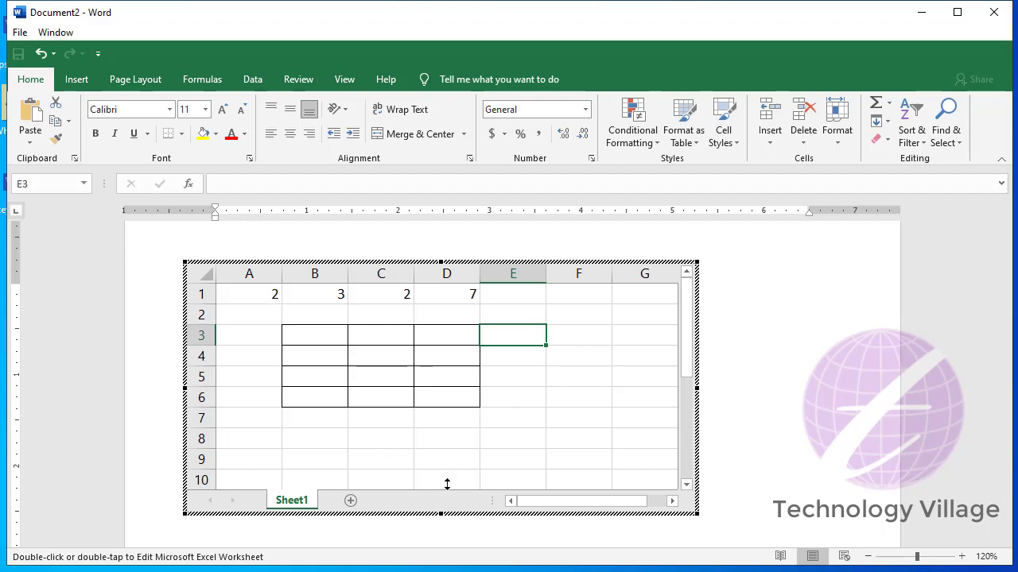
- Resize the worksheet frame to columns A–E and rows 1–6, then return to the document
left_click_drag(446, 484, 445, 406)
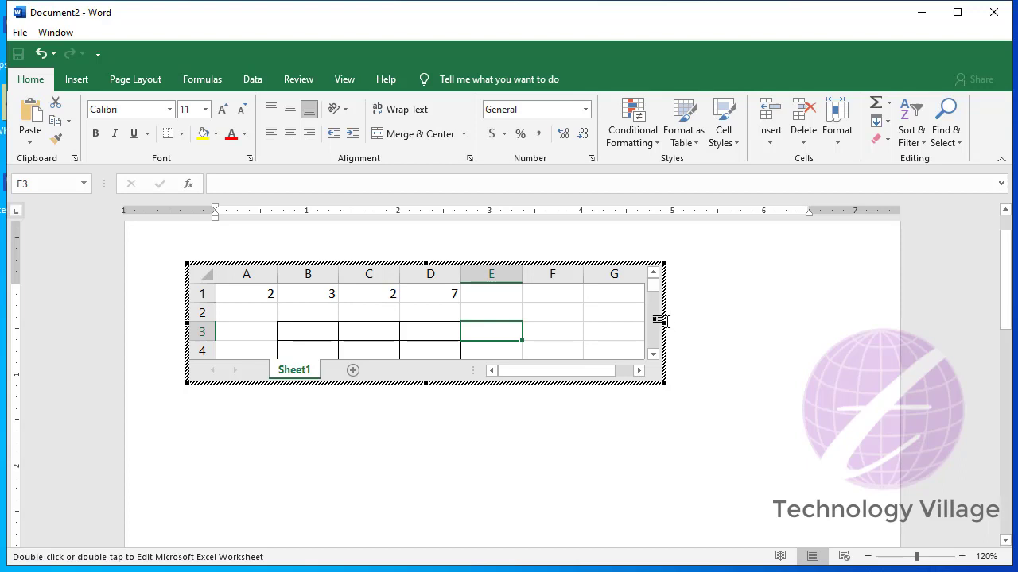
left_click_drag(664, 321, 561, 332)
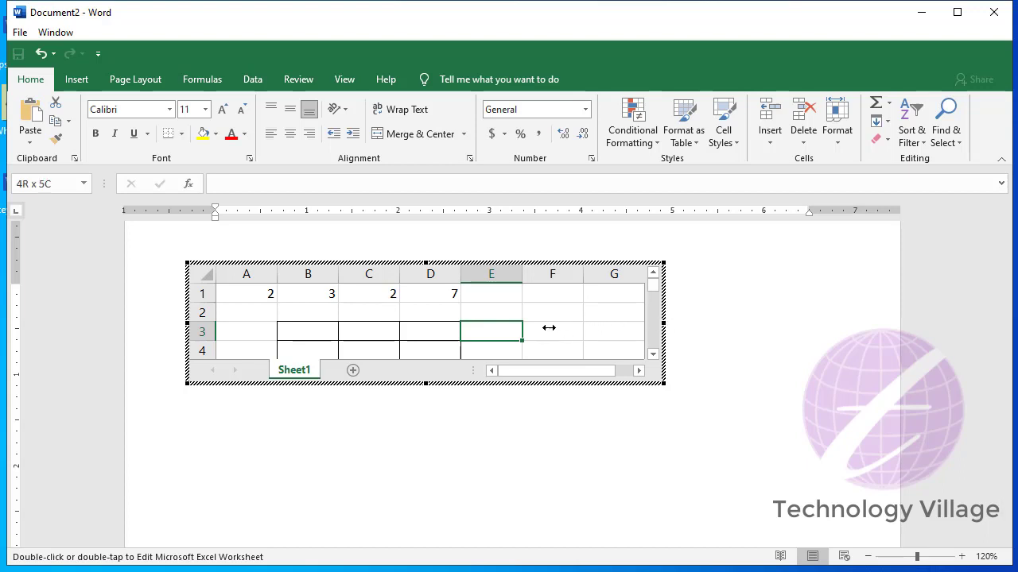
left_click_drag(537, 322, 538, 322)
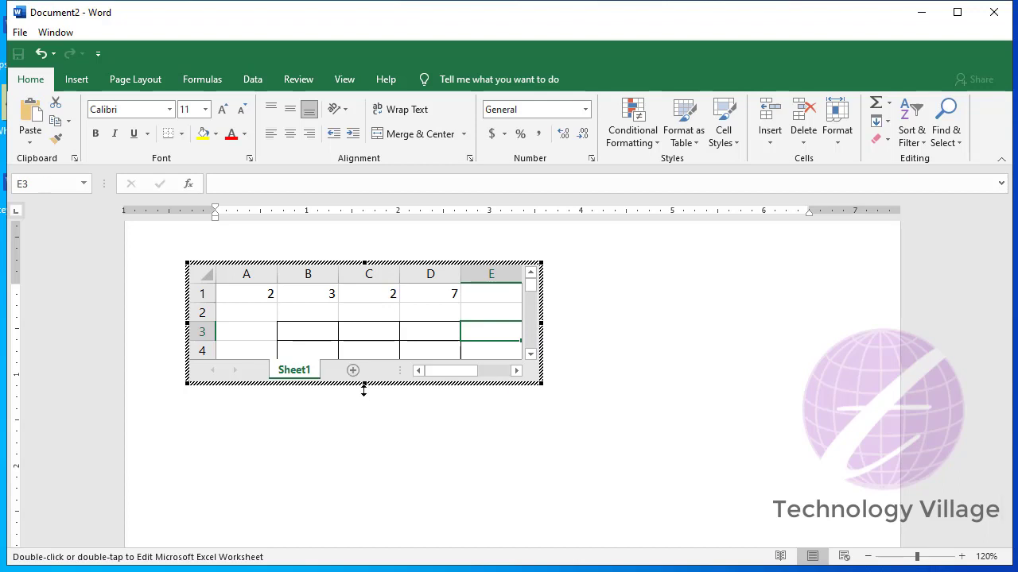
left_click_drag(363, 389, 366, 423)
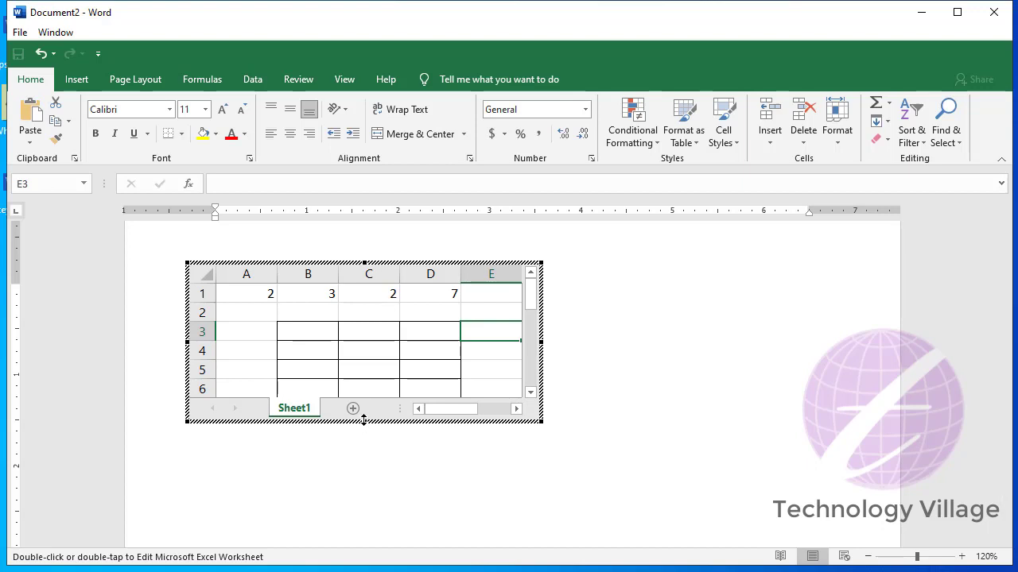
mouse_move(363, 420)
left_mouse_down()
mouse_move(371, 458)
mouse_move(368, 430)
left_mouse_up()
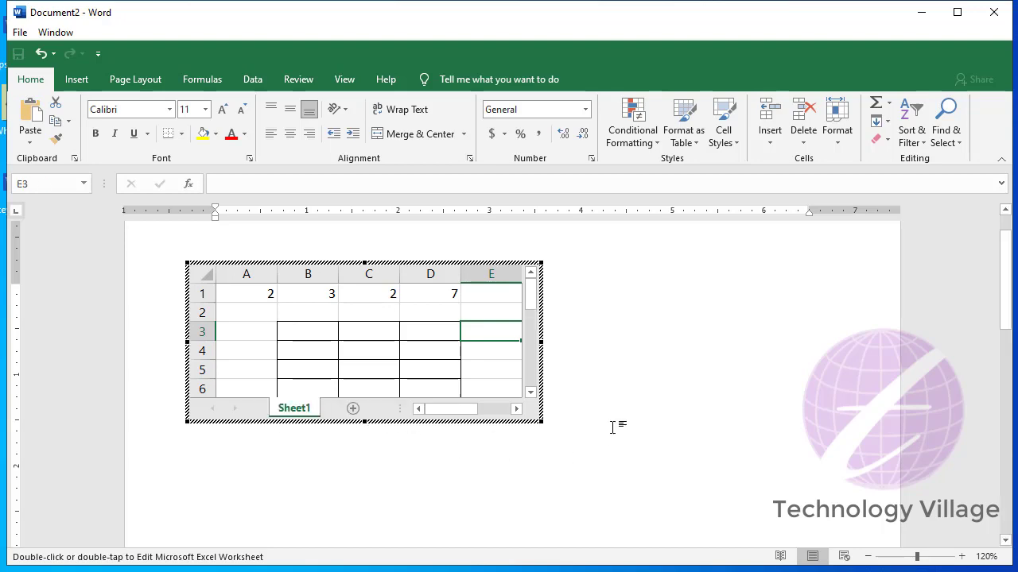
left_click(656, 397)
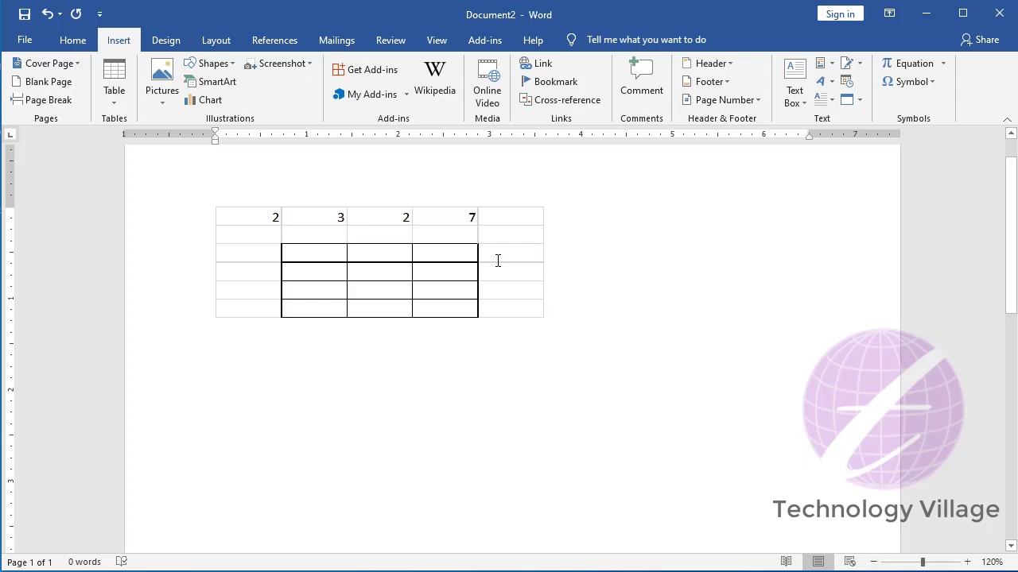
- Delete the embedded worksheet, undo once with Ctrl+Z, then select and delete it again
key("shift+Left")
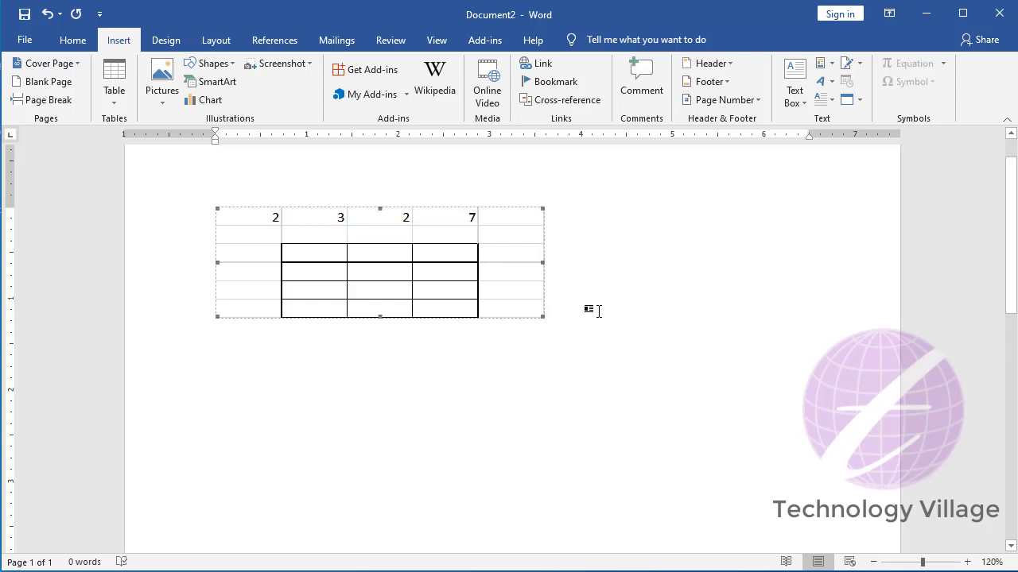
key("Right")
key("BackSpace")
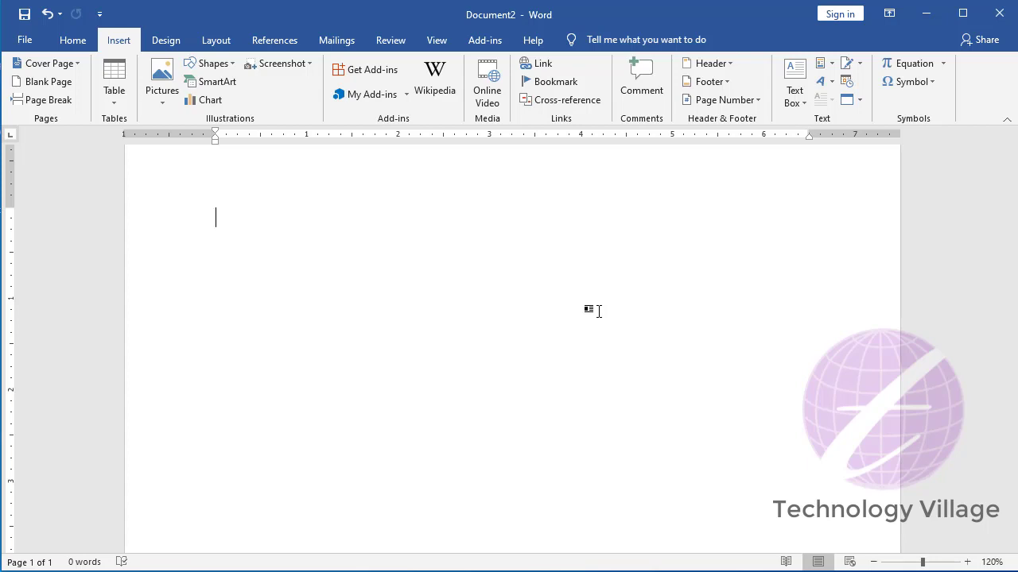
key("ctrl+z")
left_click(598, 311)
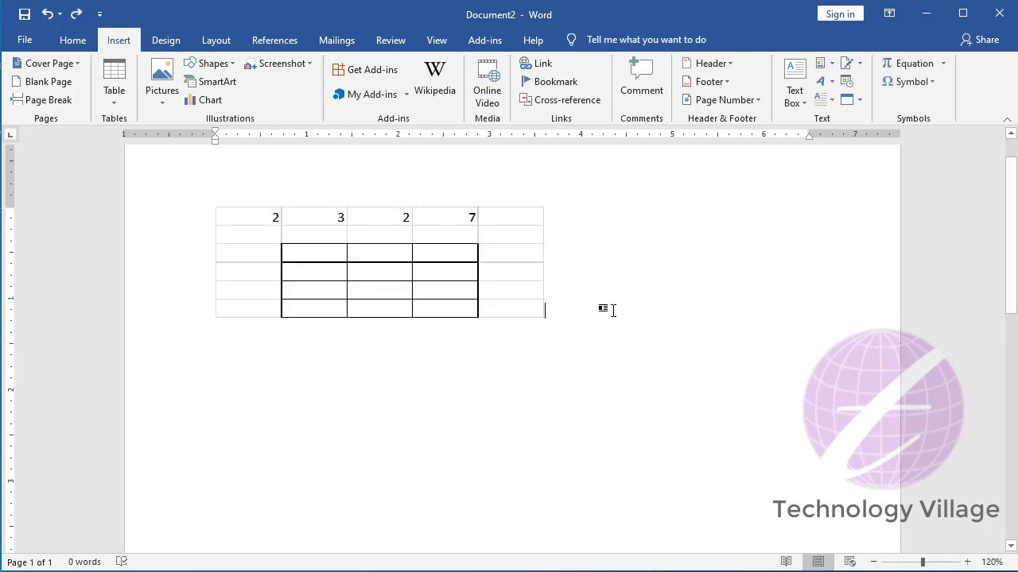
left_click(514, 268)
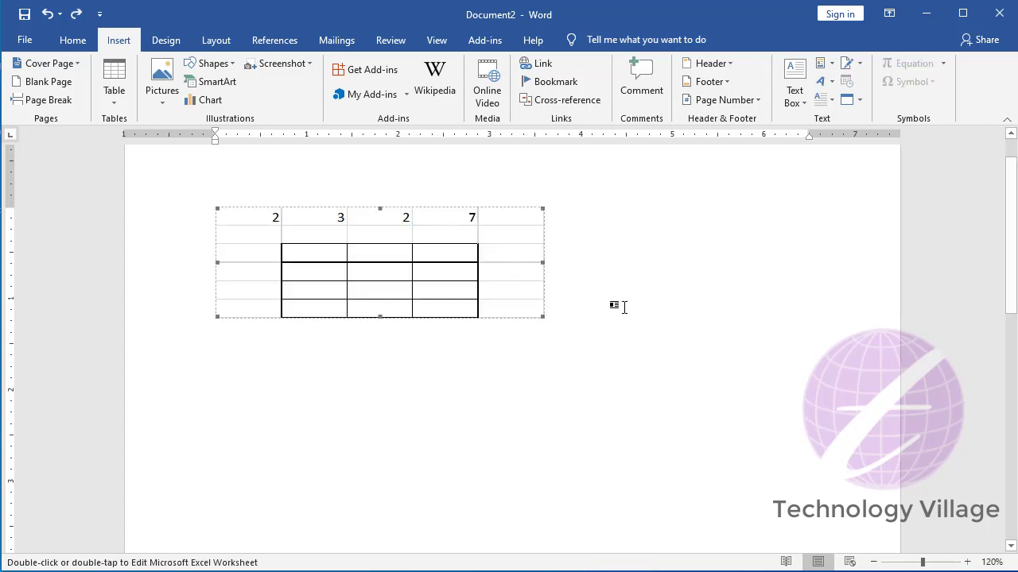
key("Delete")
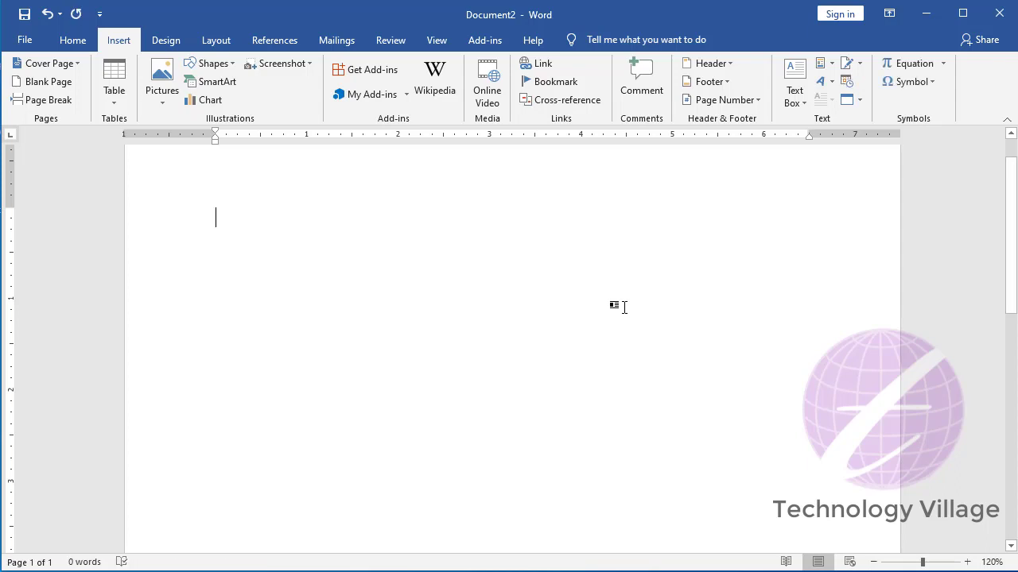